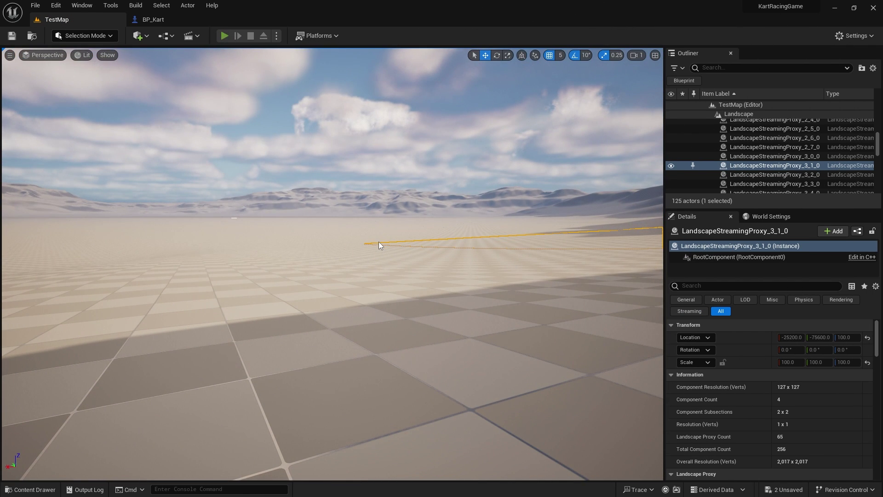
# - Play-test the level, driving the kart forward and steering left and right, then stop
pyautogui.hotkey('alt', 'p')
pyautogui.press('w')
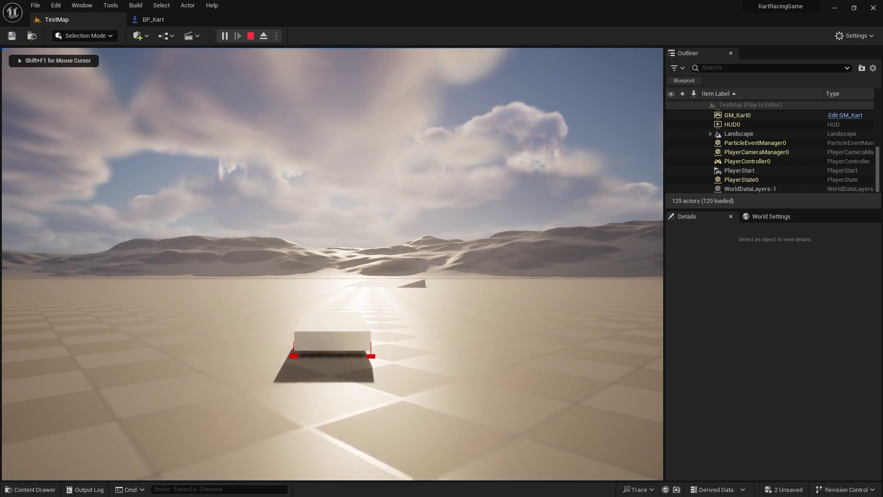
pyautogui.press('a')
pyautogui.press('a')
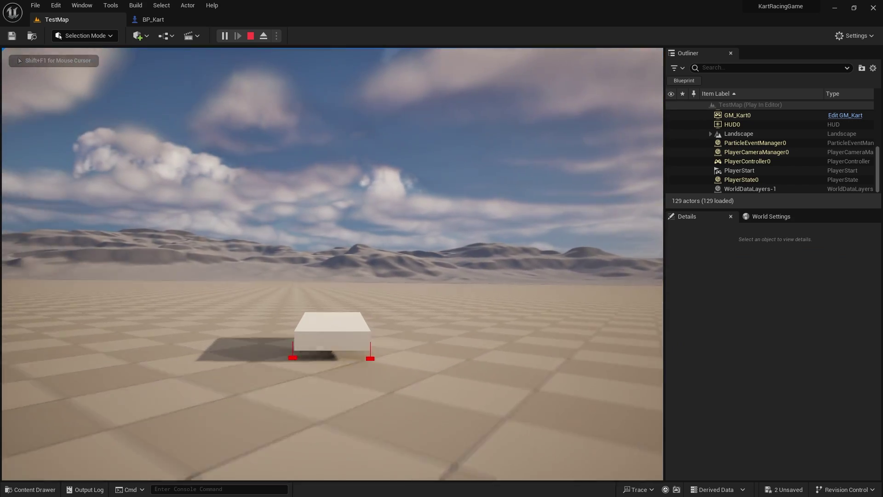
pyautogui.press('d')
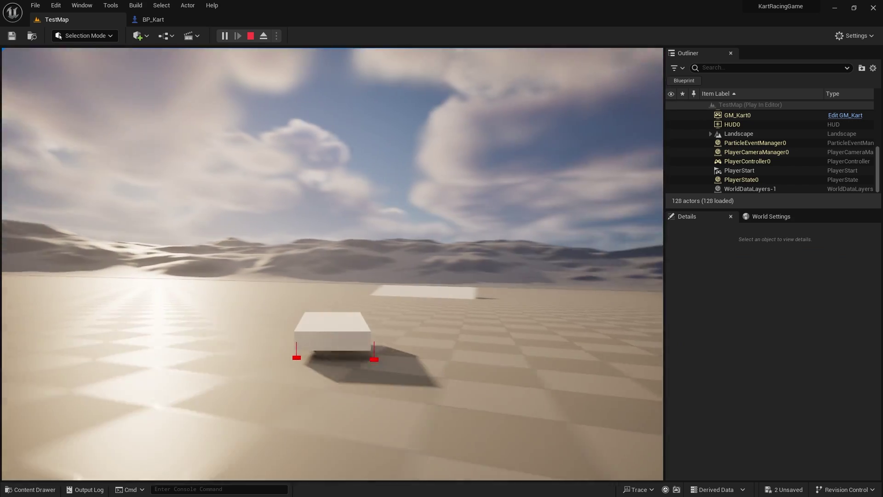
pyautogui.press('d')
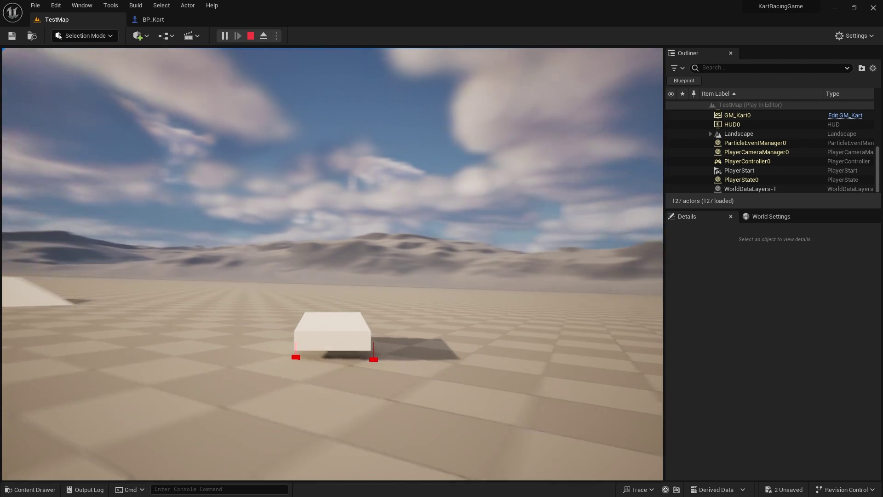
pyautogui.press('Escape')
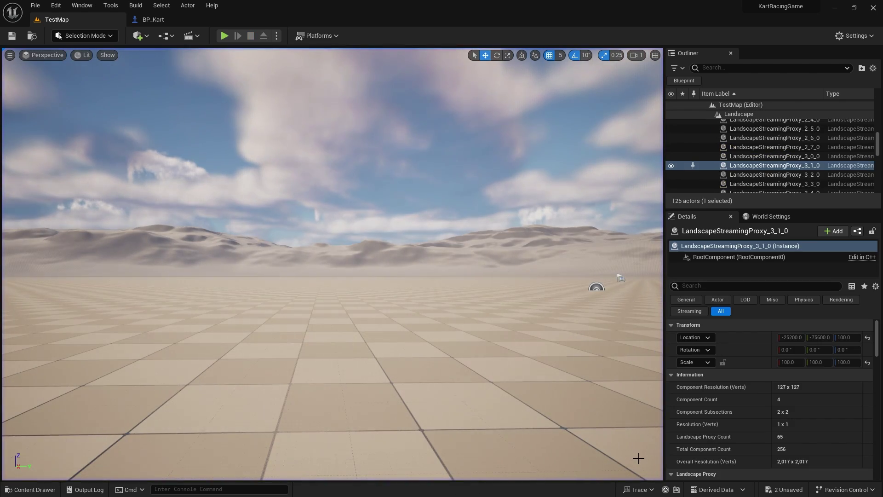
# - Open BP_Kart, look over its Event Graph, then select FL_Wheel in the Viewport
pyautogui.click(153, 20)
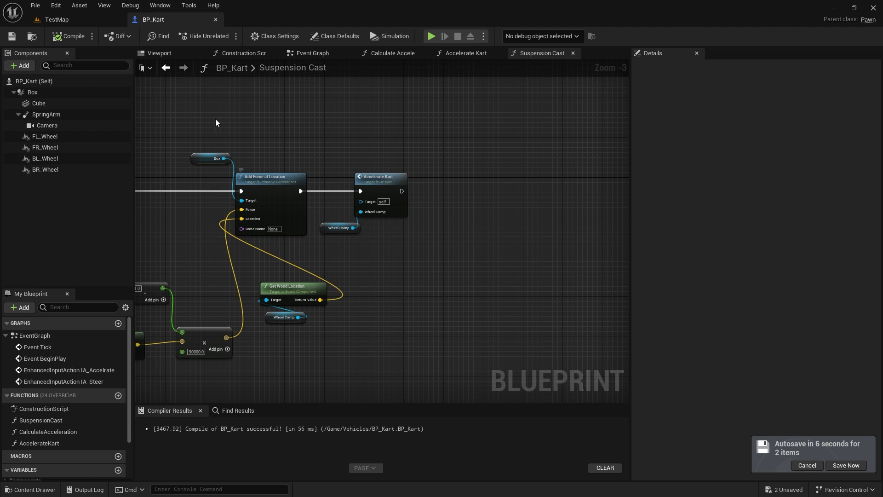
pyautogui.click(323, 55)
pyautogui.moveTo(487, 279); pyautogui.dragTo(136, 152, button='right')
pyautogui.click(161, 53)
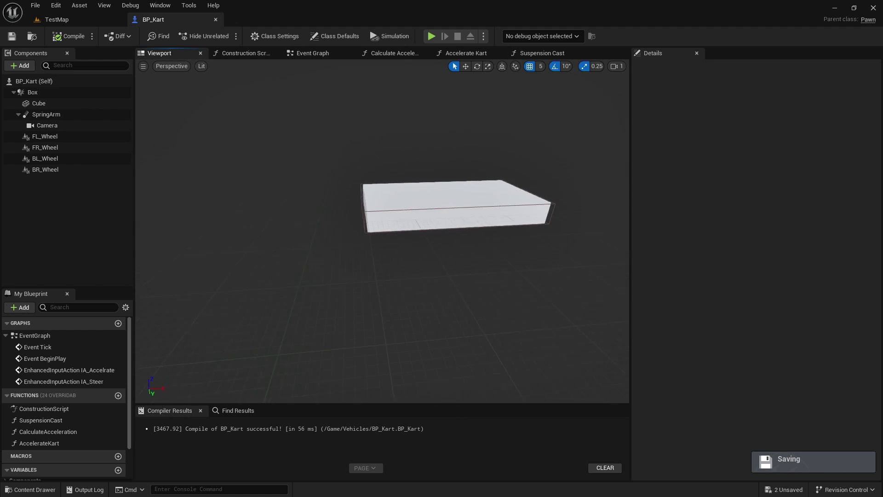
pyautogui.click(121, 137)
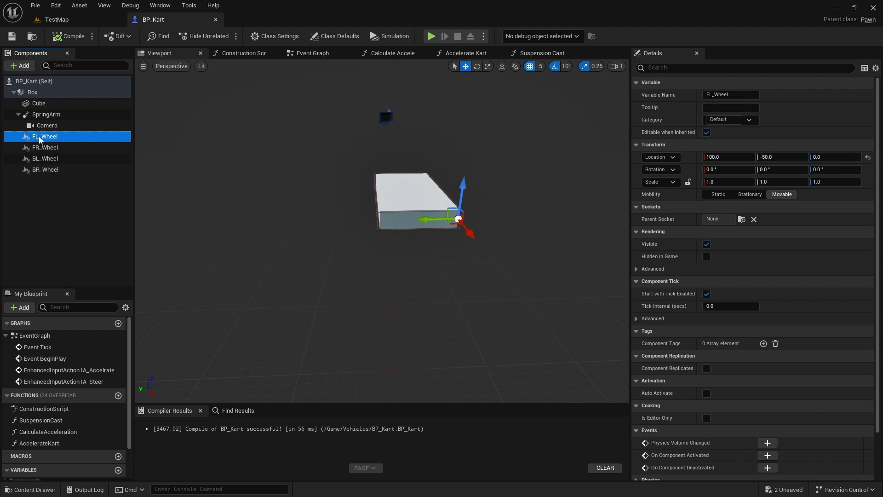
# - Add a Static Mesh component under FL_Wheel named Wheel_FL
pyautogui.click(26, 68)
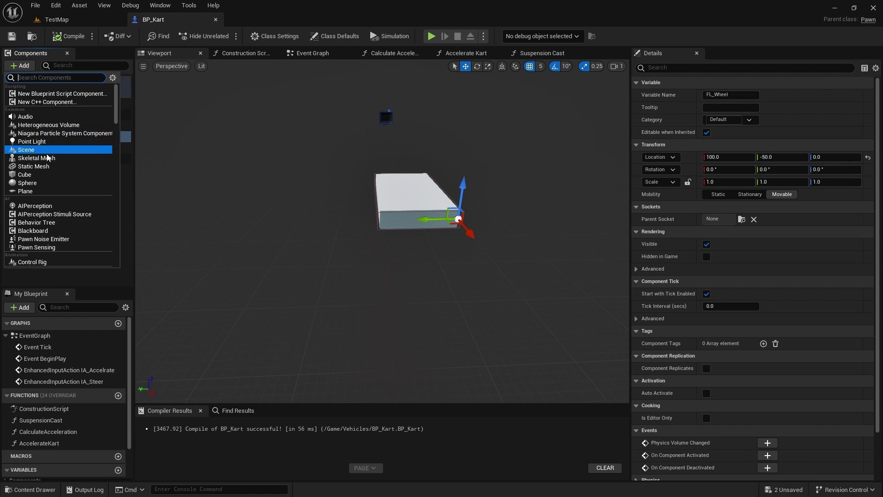
pyautogui.click(61, 165)
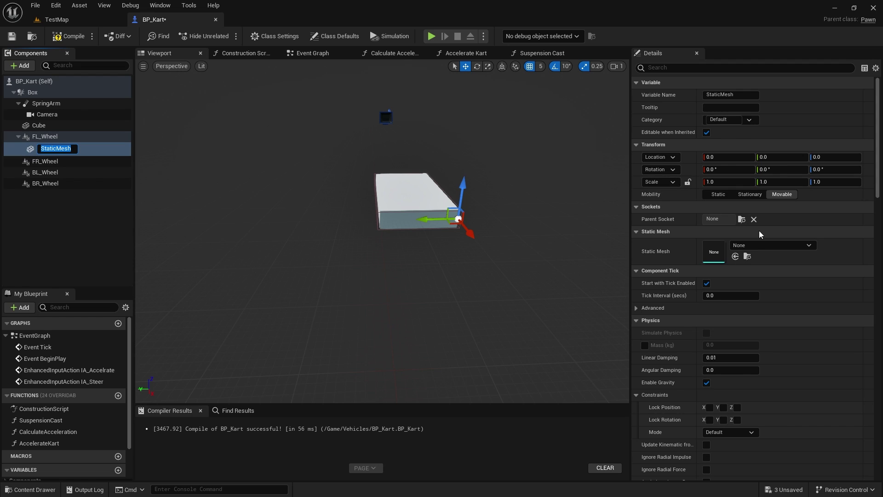
pyautogui.write('Wheel_FL')
pyautogui.press('Return')
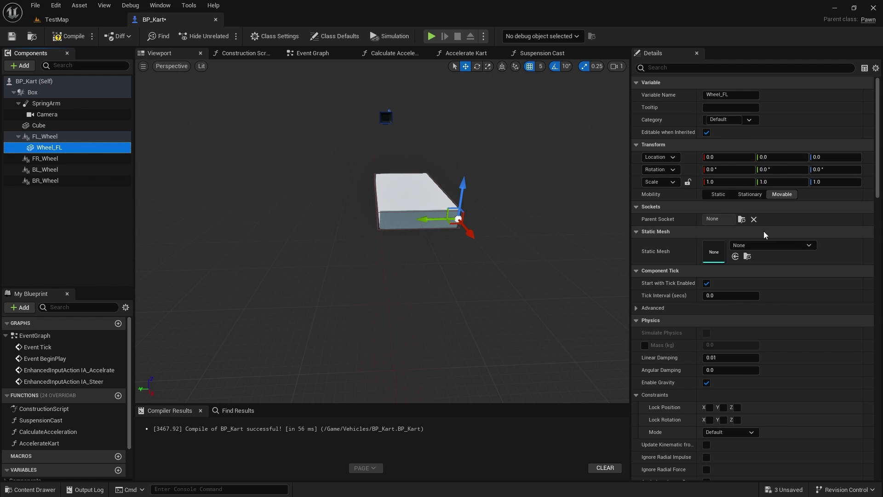
# - Set Wheel_FL's Static Mesh to Cylinder and orbit the preview to inspect it
pyautogui.click(762, 246)
pyautogui.write('cyl')
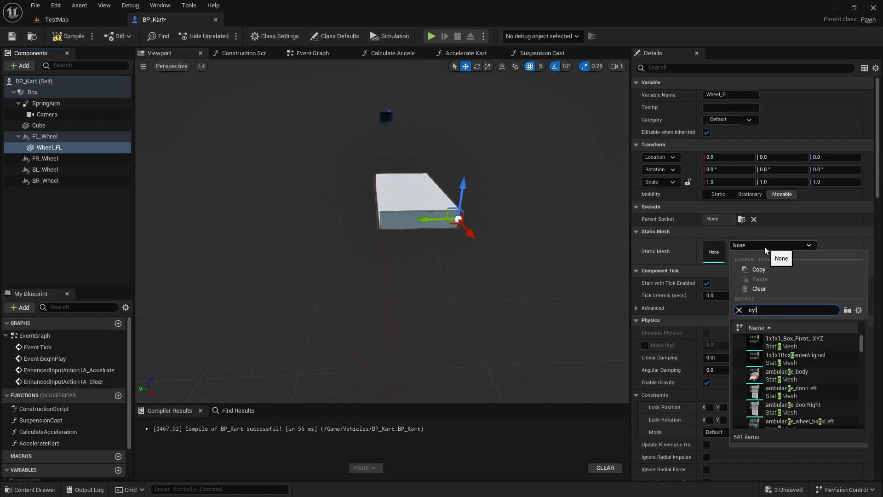
pyautogui.write('inder')
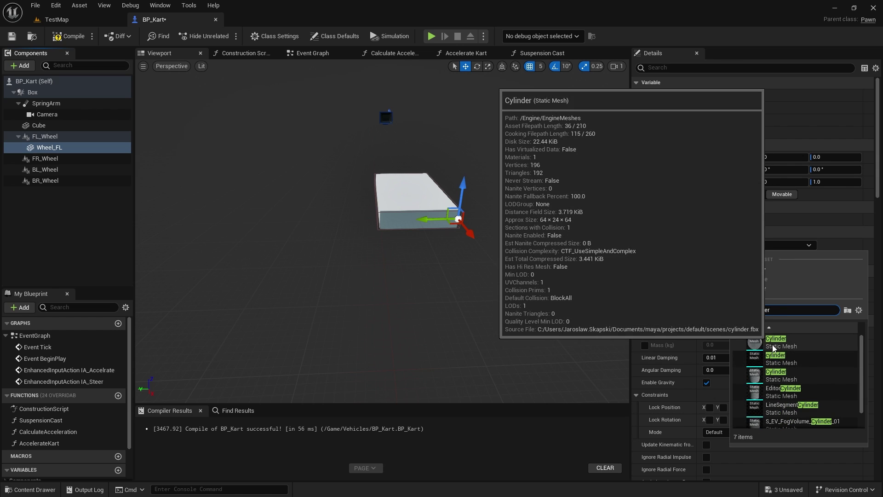
pyautogui.click(773, 348)
pyautogui.moveTo(413, 276); pyautogui.dragTo(380, 260, button='right')
pyautogui.moveTo(467, 239); pyautogui.dragTo(250, 164, button='right')
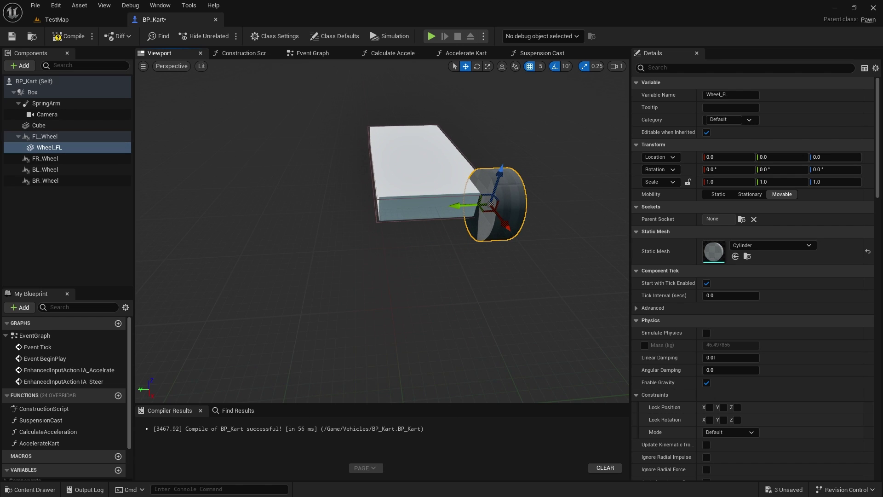
pyautogui.rightClick(54, 152)
# - Duplicate Wheel_FL, move the copy under FR_Wheel, and reset its location
pyautogui.click(103, 213)
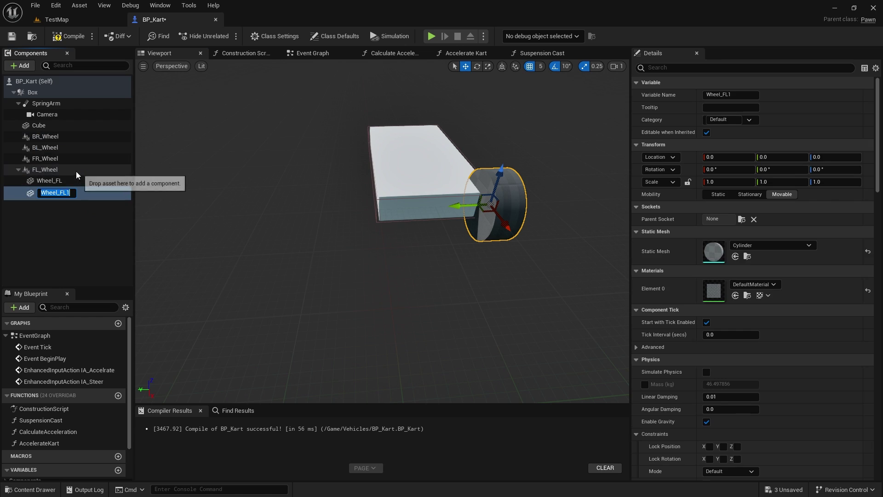
pyautogui.click(53, 220)
pyautogui.moveTo(51, 195); pyautogui.dragTo(44, 159)
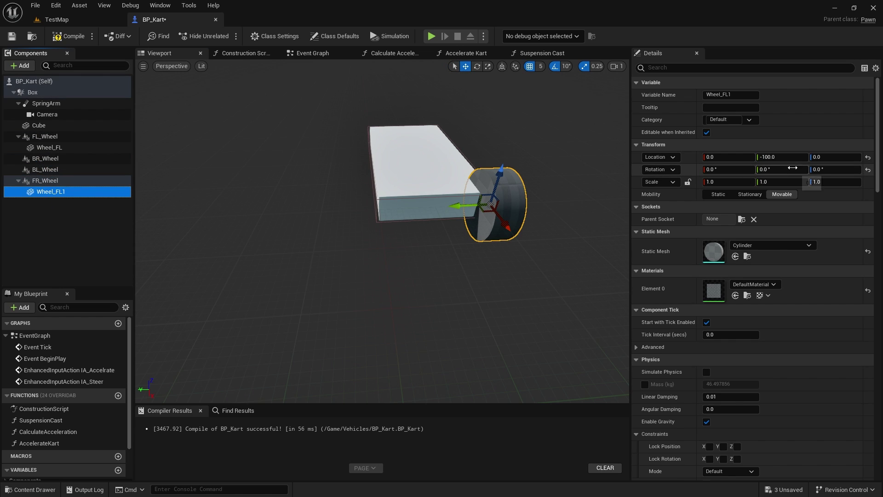
pyautogui.click(867, 157)
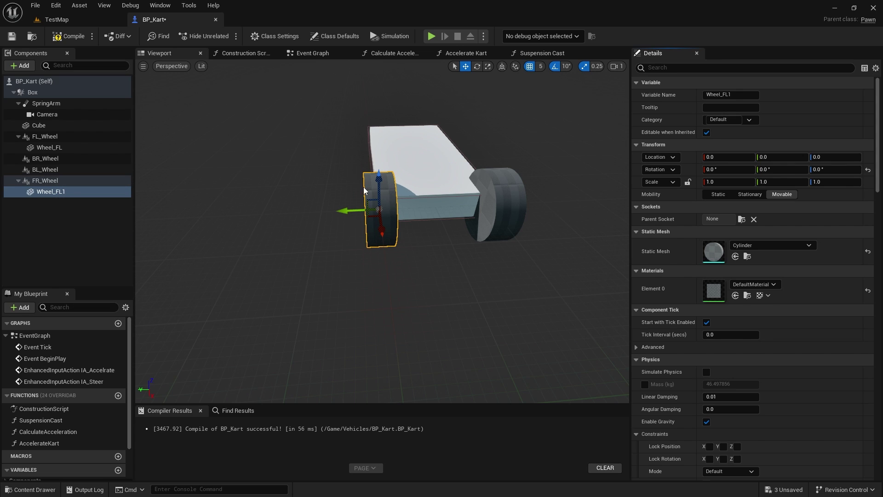
# - Compare FR_Wheel and Wheel_FL properties, rename the copy Wheel_FR, and duplicate it
pyautogui.click(48, 182)
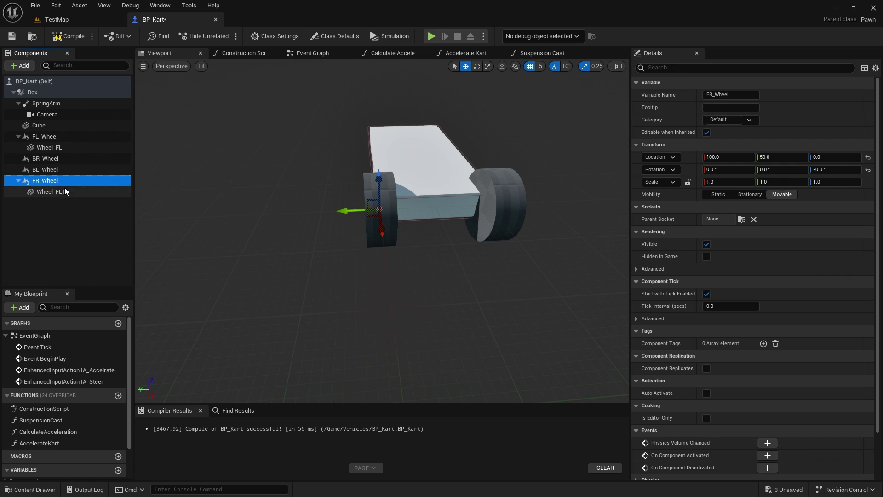
pyautogui.click(58, 151)
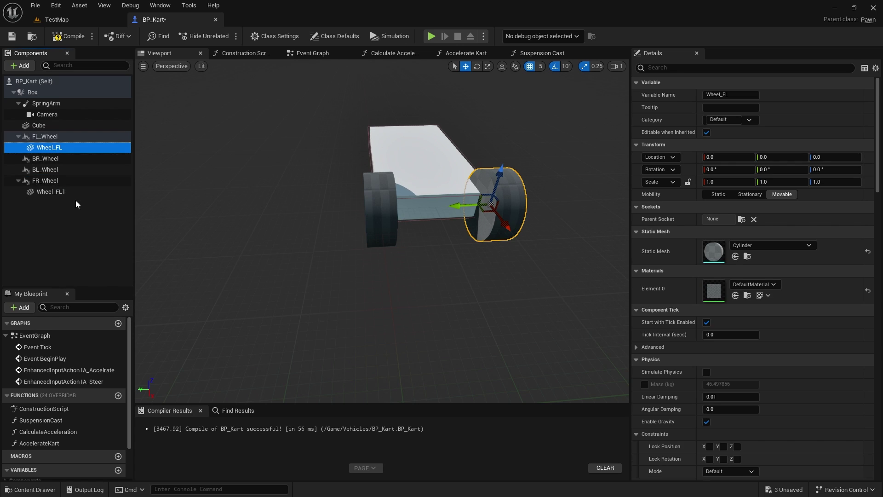
pyautogui.click(54, 193)
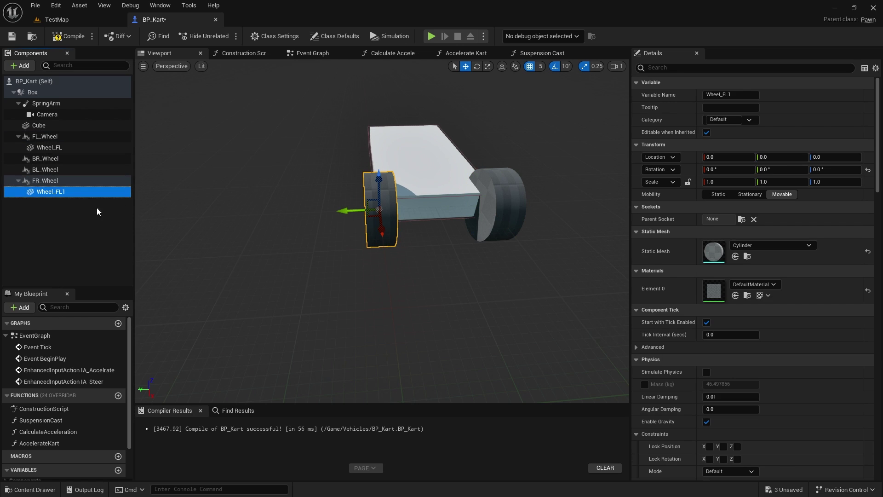
pyautogui.click(54, 194)
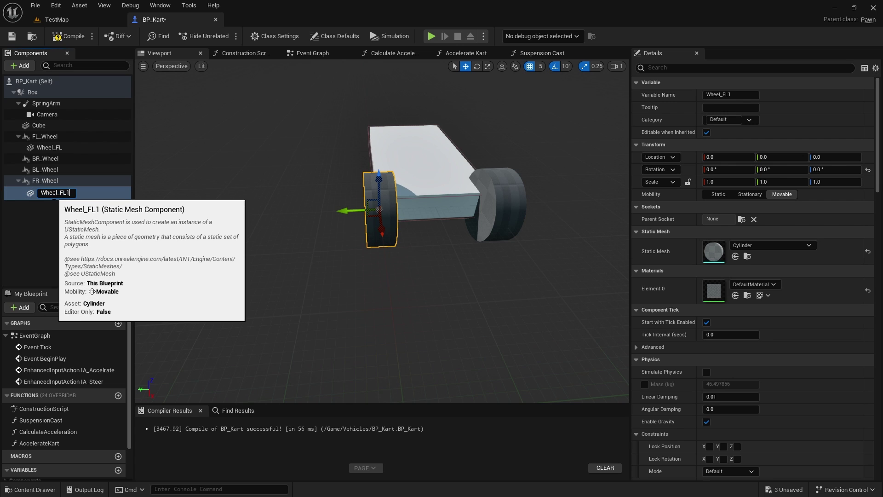
pyautogui.press('Return')
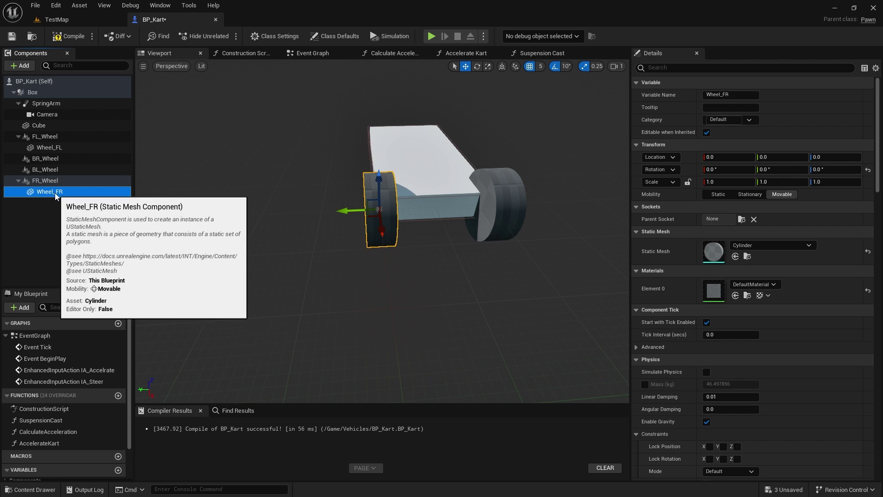
pyautogui.hotkey('ctrl', 'd')
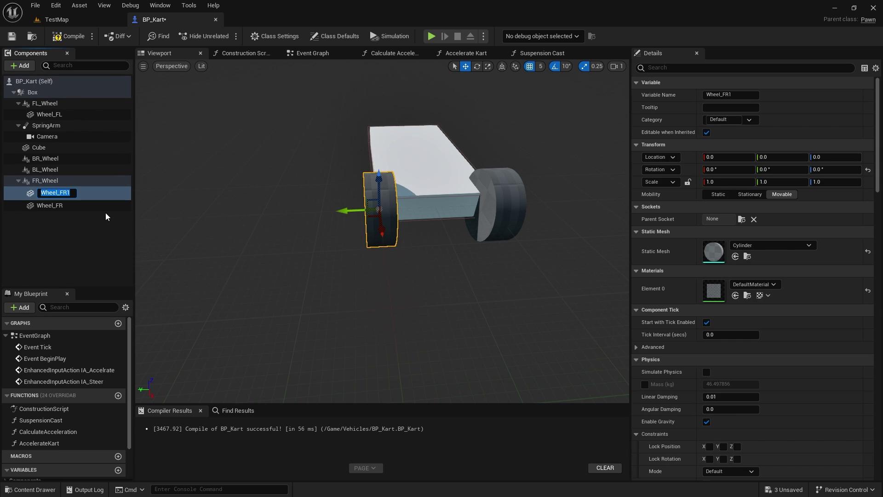
# - Move Wheel_FR1 under BR_Wheel, reset its location, and rename it Wheel_BR
pyautogui.moveTo(45, 196); pyautogui.dragTo(42, 160)
pyautogui.moveTo(355, 255); pyautogui.dragTo(428, 294)
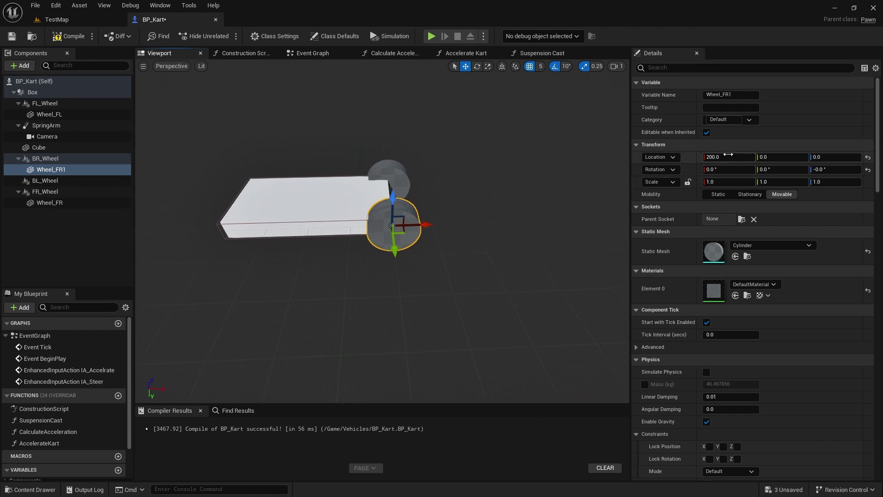
pyautogui.click(868, 157)
pyautogui.moveTo(198, 216); pyautogui.dragTo(200, 235)
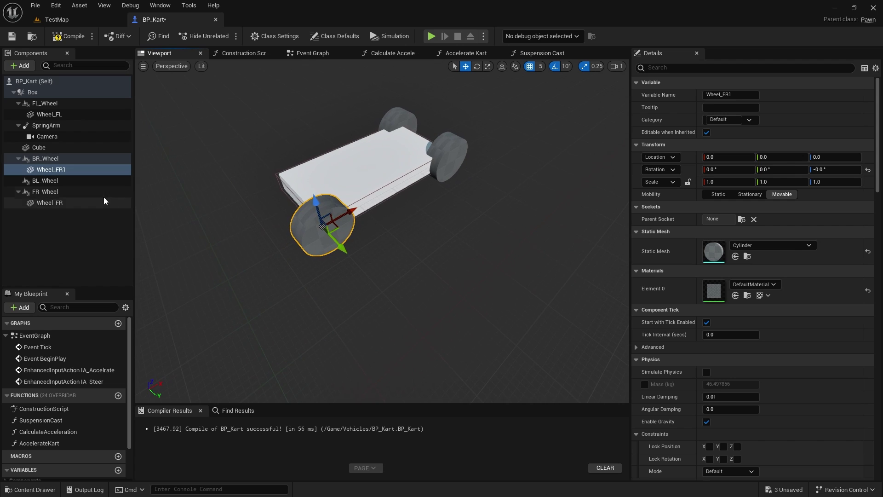
pyautogui.click(61, 171)
pyautogui.press('F2')
pyautogui.press('End')
pyautogui.press('BackSpace')
pyautogui.press('BackSpace')
pyautogui.press('BackSpace')
pyautogui.write('BR')
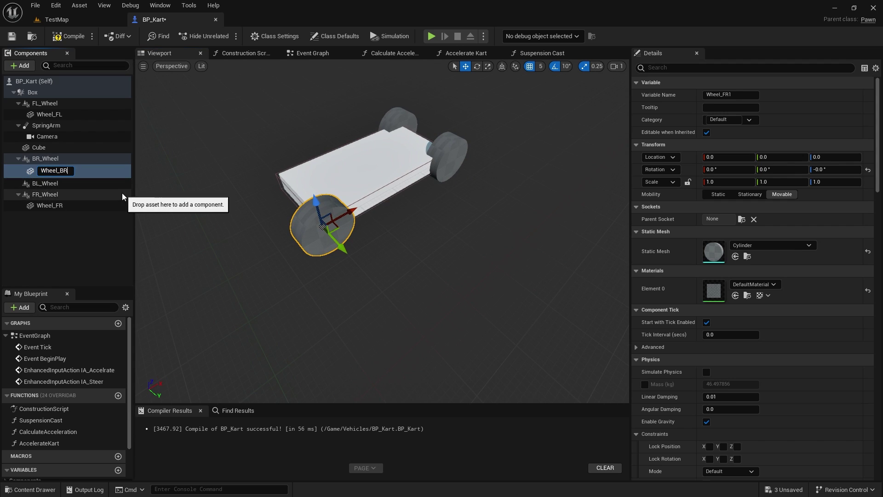
pyautogui.press('Return')
# - Duplicate Wheel_BR as Wheel_BL, reparent it, and reset its Y location to 0
pyautogui.hotkey('ctrl', 'd')
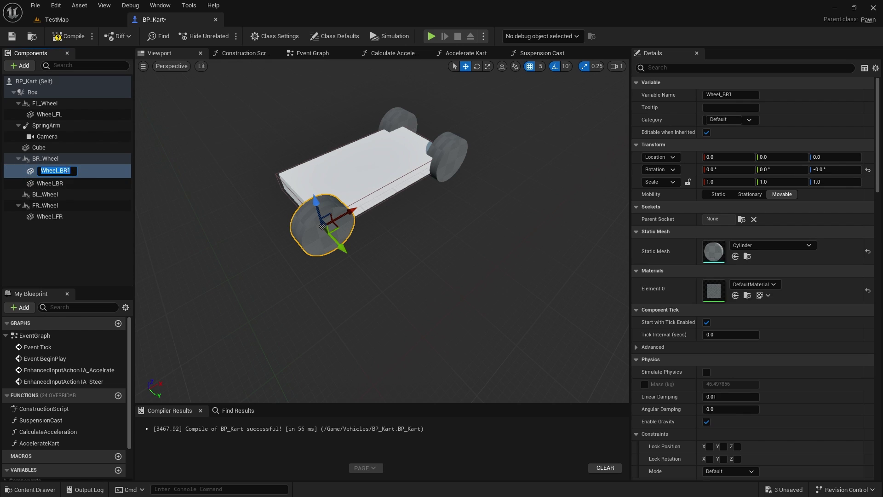
pyautogui.press('End')
pyautogui.press('BackSpace')
pyautogui.press('BackSpace')
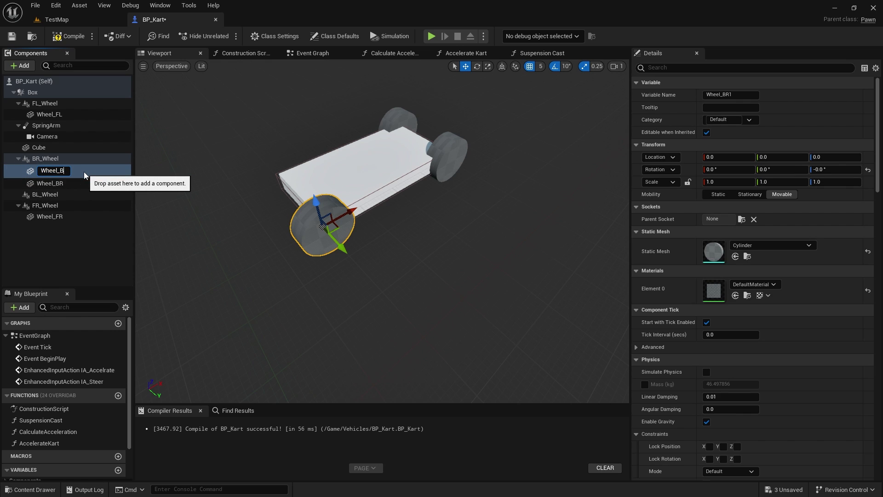
pyautogui.write('L')
pyautogui.press('Return')
pyautogui.moveTo(56, 172); pyautogui.dragTo(59, 192)
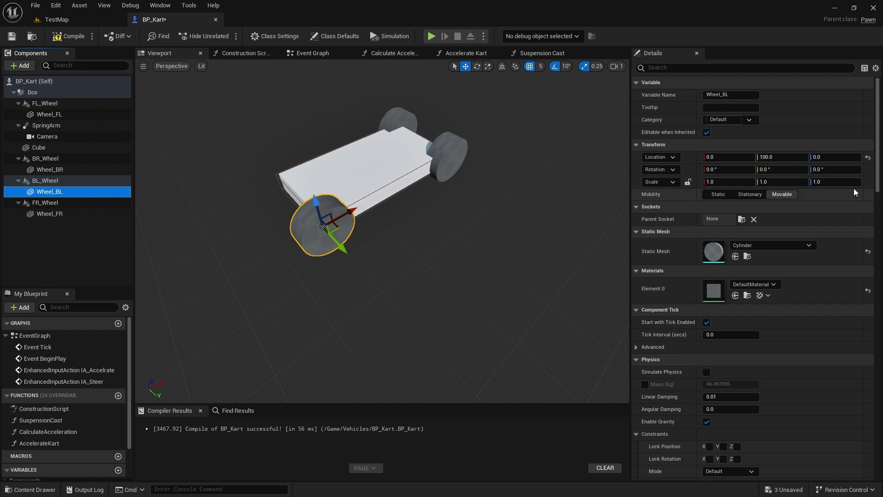
pyautogui.click(868, 157)
# - Check the kart from behind, compile BP_Kart, and go back to TestMap
pyautogui.moveTo(363, 198)
pyautogui.mouseDown()
pyautogui.moveTo(272, 351)
pyautogui.moveTo(363, 198)
pyautogui.mouseUp()
pyautogui.click(69, 36)
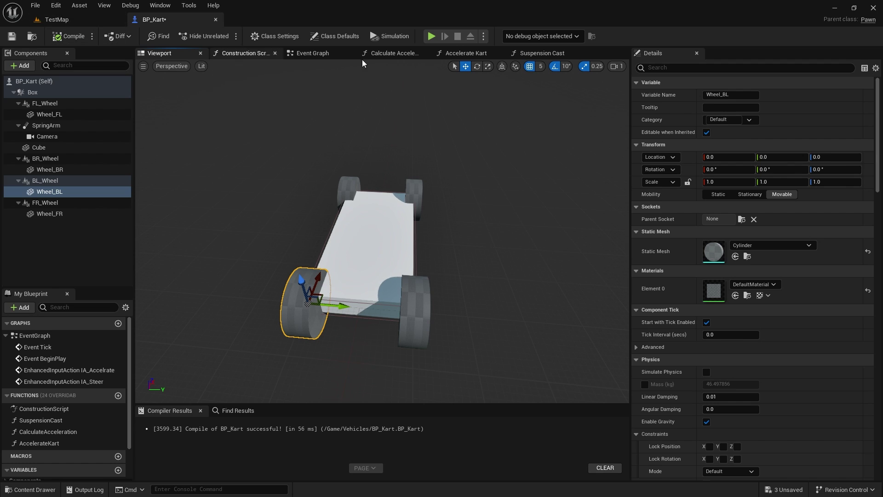
pyautogui.click(88, 18)
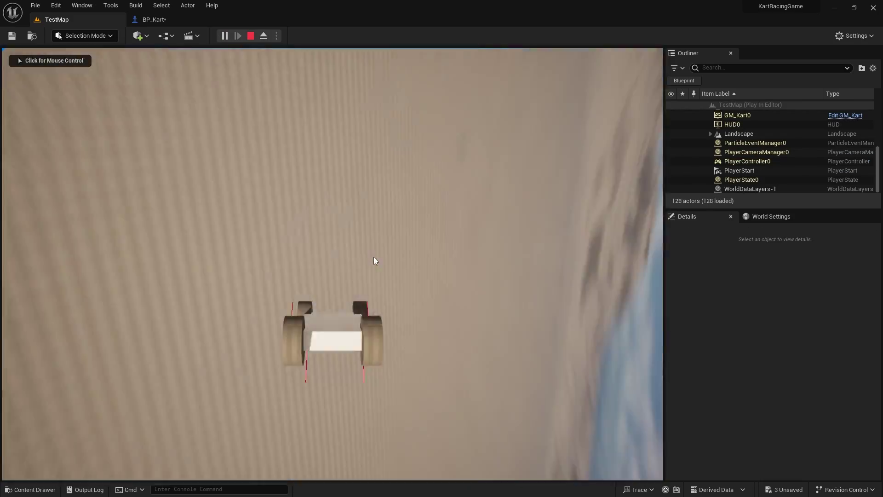
pyautogui.press('Escape')
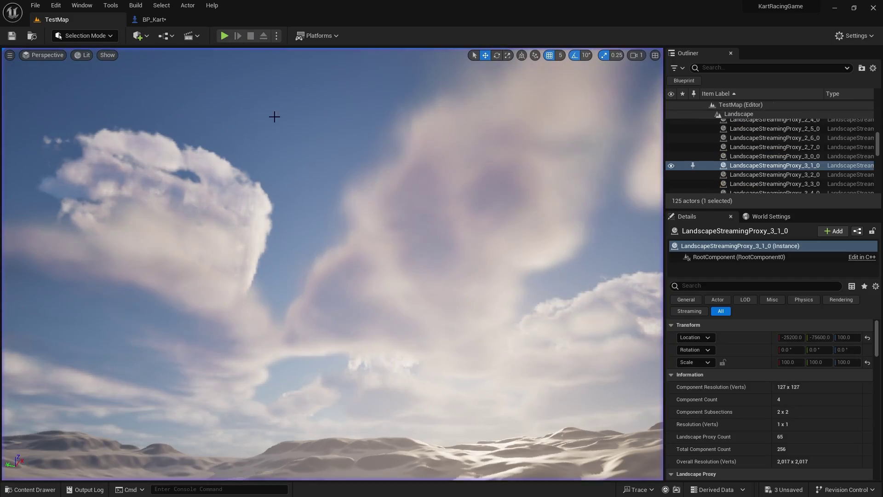
pyautogui.click(168, 19)
pyautogui.scroll(1, 389, 248)
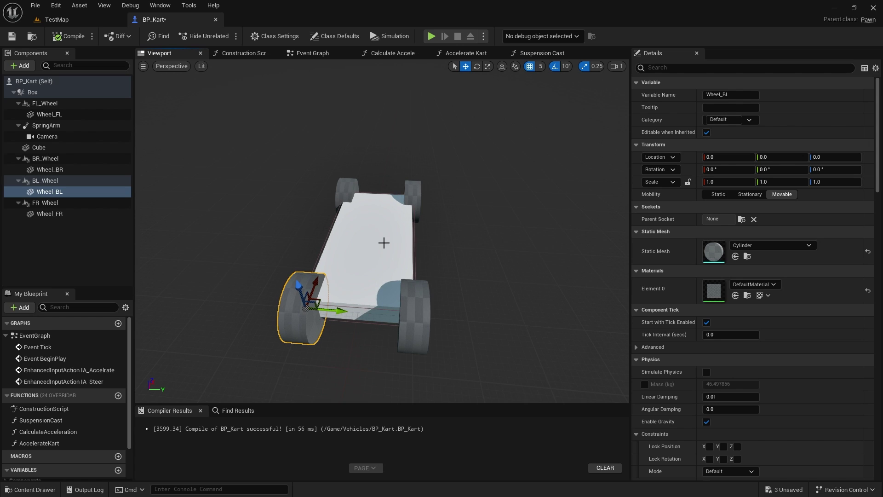
pyautogui.click(342, 184)
pyautogui.click(378, 242)
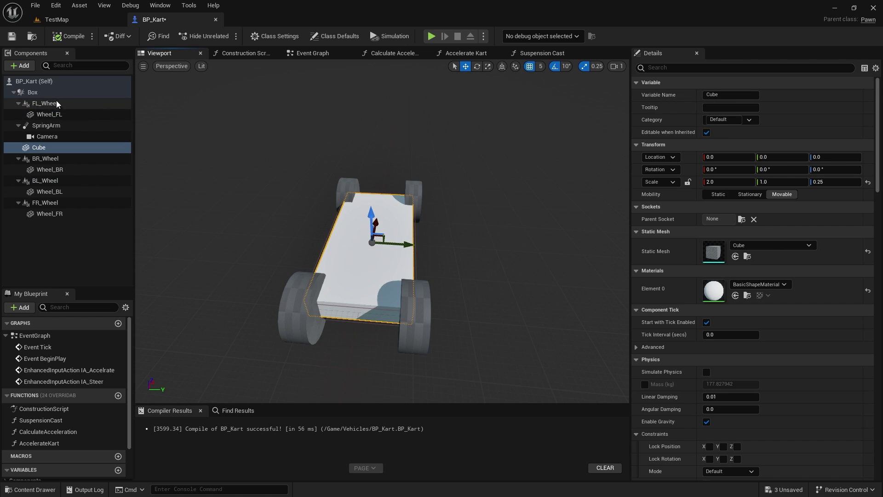
pyautogui.click(46, 91)
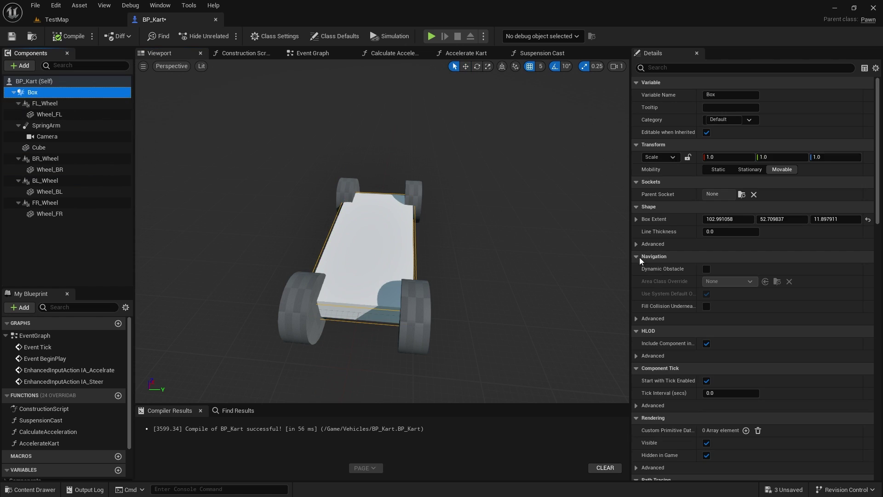
pyautogui.scroll(-10, 755, 298)
pyautogui.scroll(-8, 743, 278)
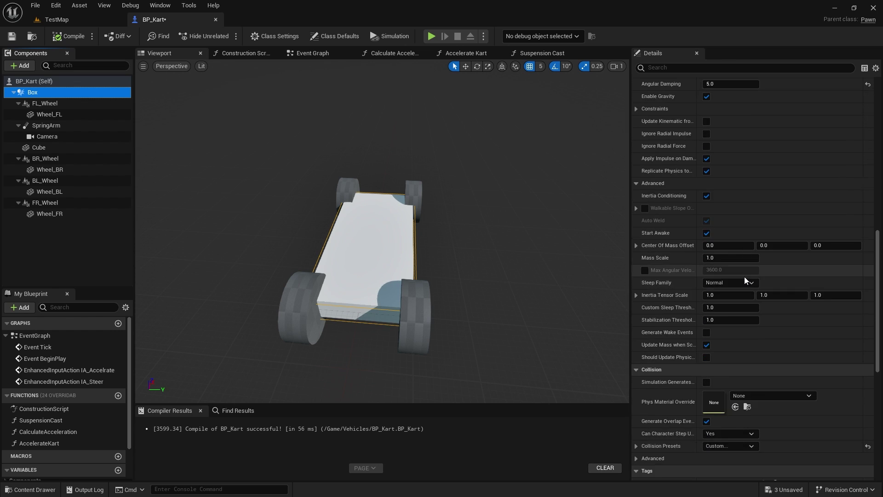
pyautogui.click(636, 327)
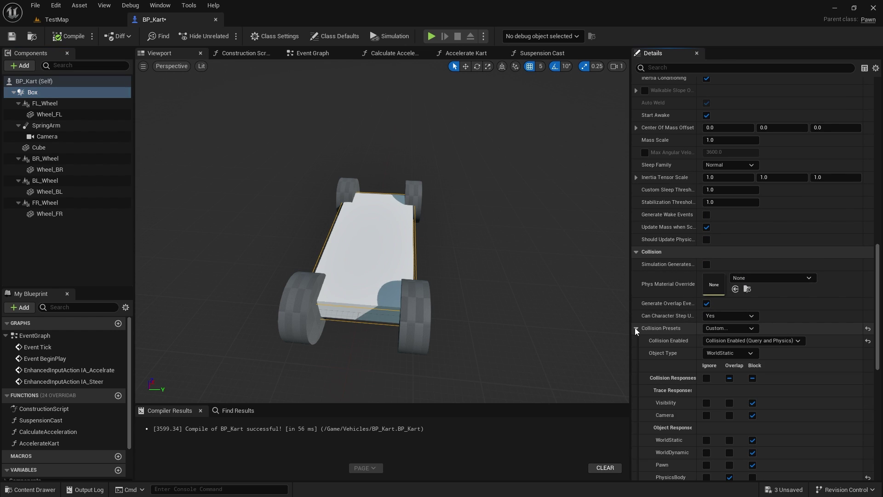
pyautogui.scroll(-3, 660, 324)
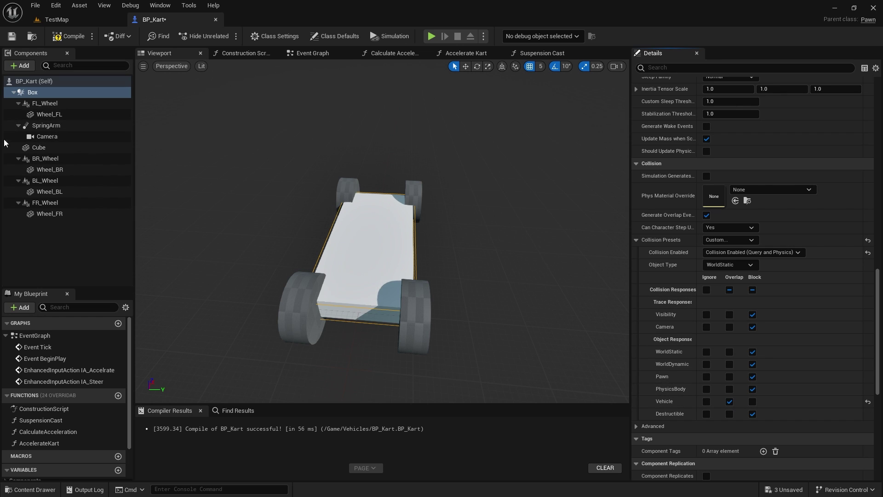
pyautogui.keyDown('ctrl'); pyautogui.click(49, 169); pyautogui.keyUp('ctrl')
# - Set all four wheel meshes to Custom collision with Object Type Vehicle
pyautogui.keyDown('ctrl'); pyautogui.click(50, 191); pyautogui.keyUp('ctrl')
pyautogui.keyDown('ctrl'); pyautogui.click(57, 214); pyautogui.keyUp('ctrl')
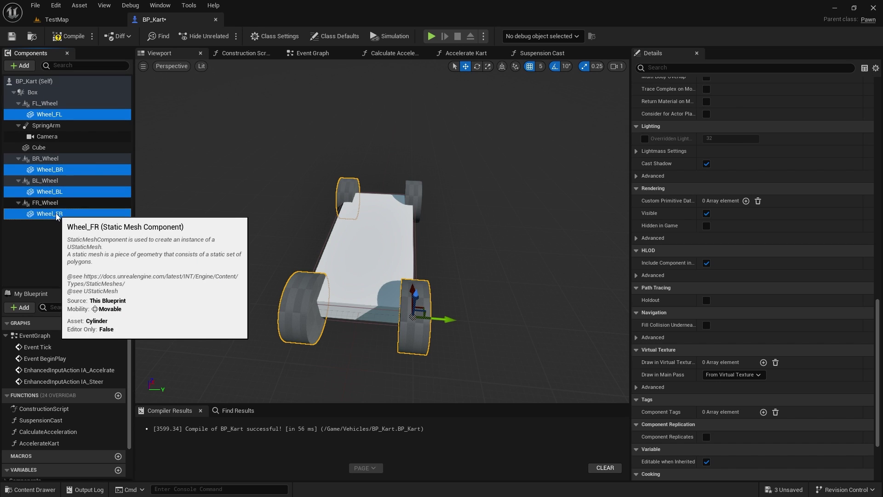
pyautogui.scroll(-2, 742, 253)
pyautogui.scroll(15, 741, 246)
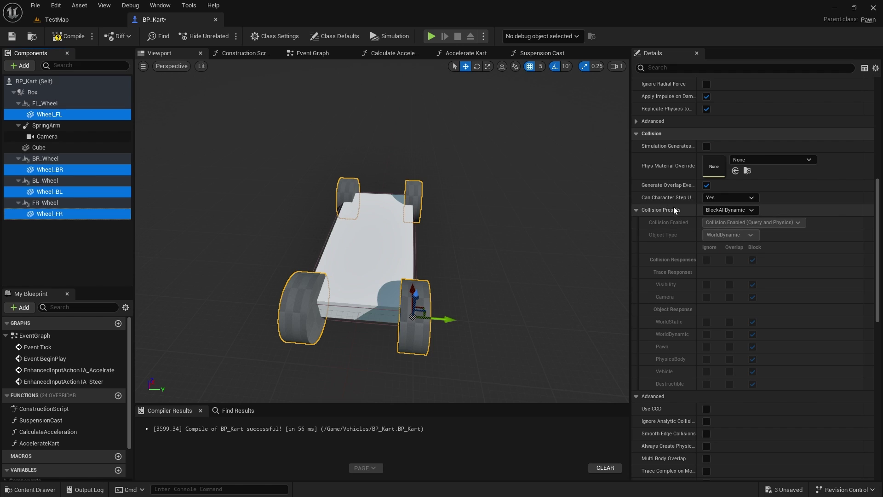
pyautogui.click(733, 210)
pyautogui.click(723, 227)
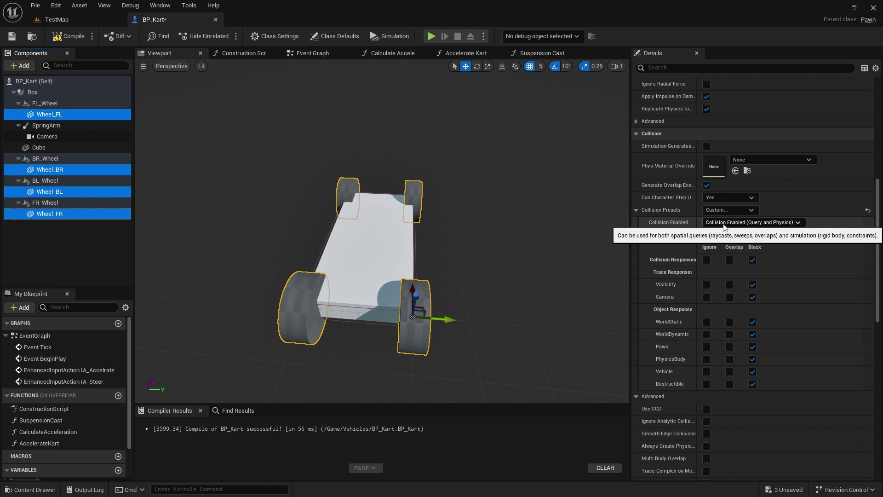
pyautogui.click(715, 238)
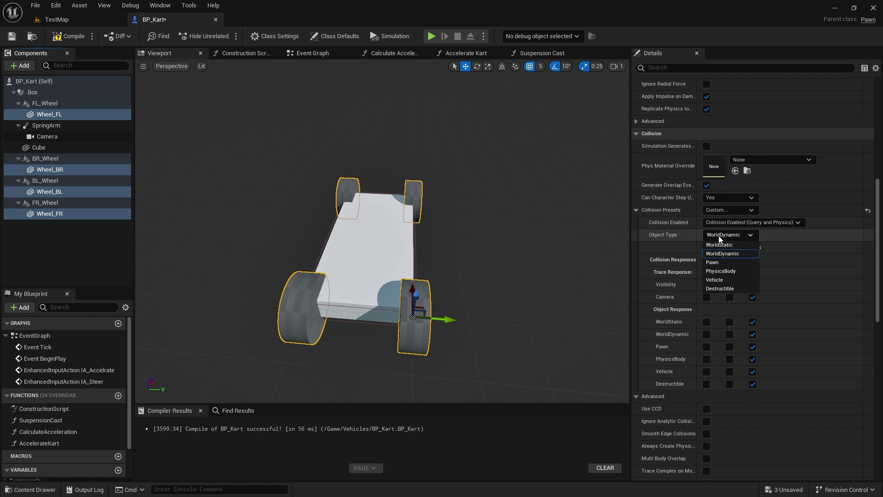
pyautogui.click(713, 280)
# - Compile, play-test in TestMap, then return to BP_Kart and select the Cube
pyautogui.click(66, 36)
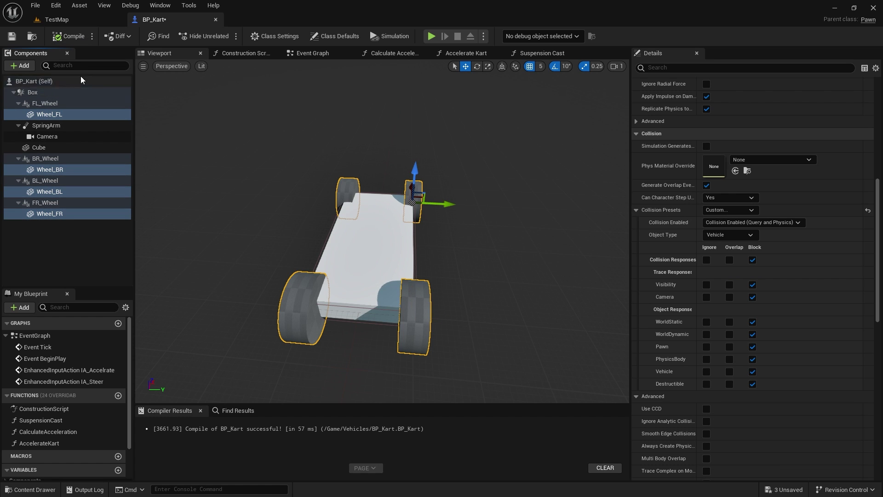
pyautogui.click(71, 21)
pyautogui.click(225, 37)
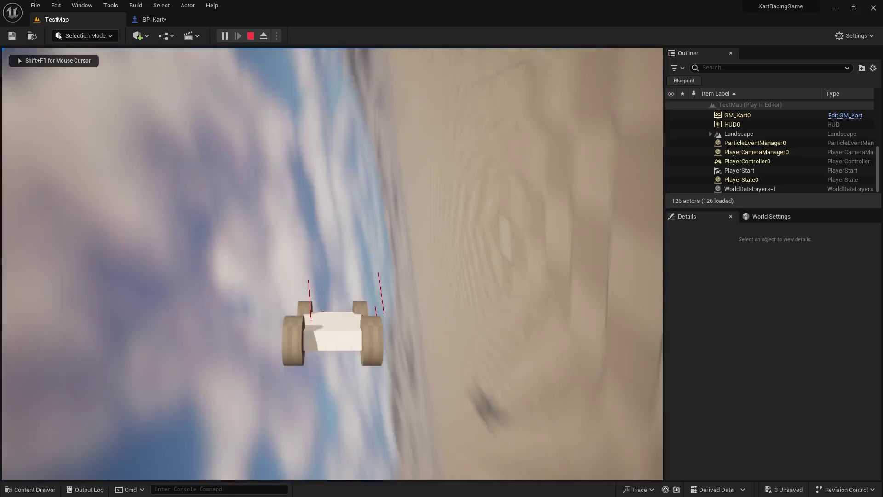
pyautogui.press('Escape')
pyautogui.click(159, 20)
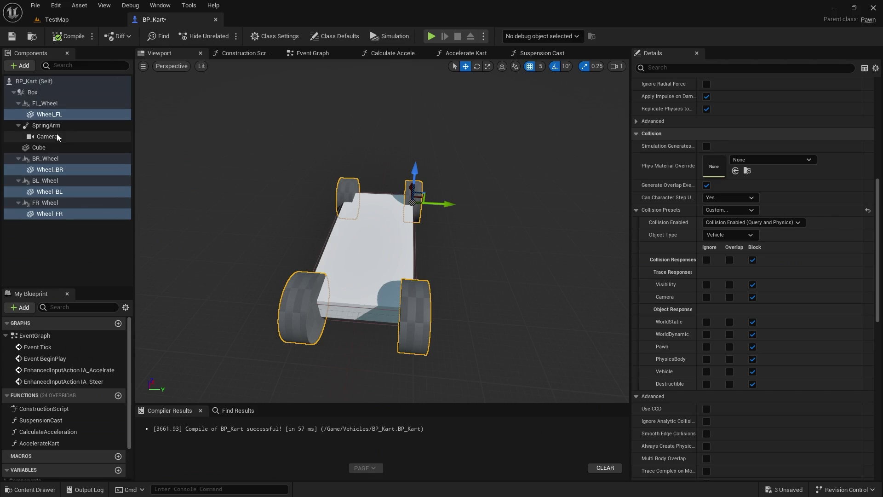
pyautogui.click(49, 147)
pyautogui.scroll(-2, 722, 369)
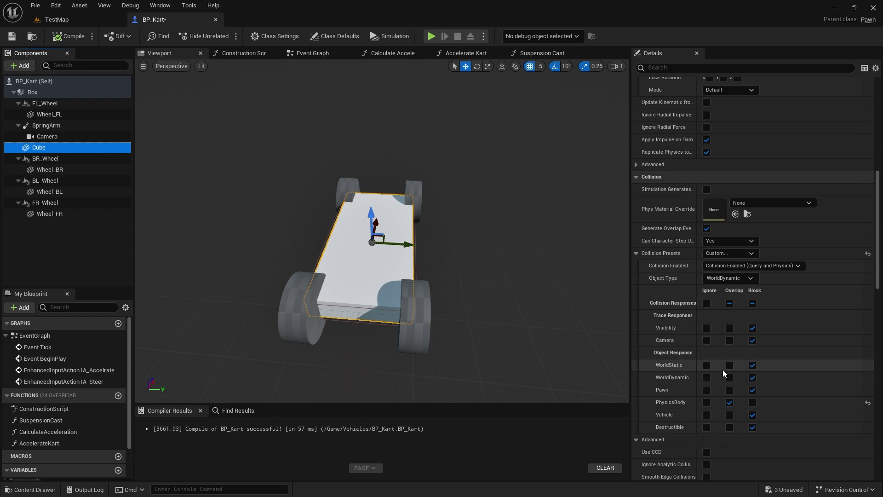
# - Make the Cube block PhysicsBody and overlap Vehicle, then compile
pyautogui.click(752, 403)
pyautogui.click(729, 415)
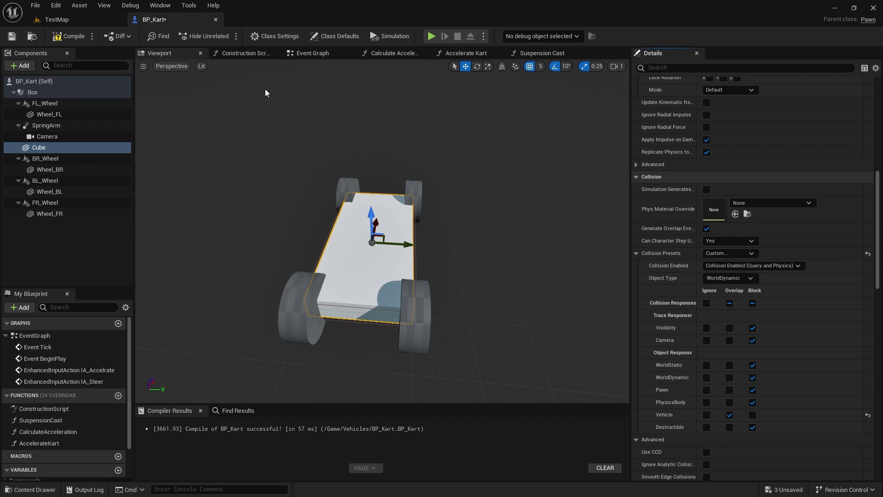
pyautogui.click(69, 35)
# - Play-test in TestMap to see the kart resting on its wheels, then return to BP_Kart
pyautogui.click(56, 19)
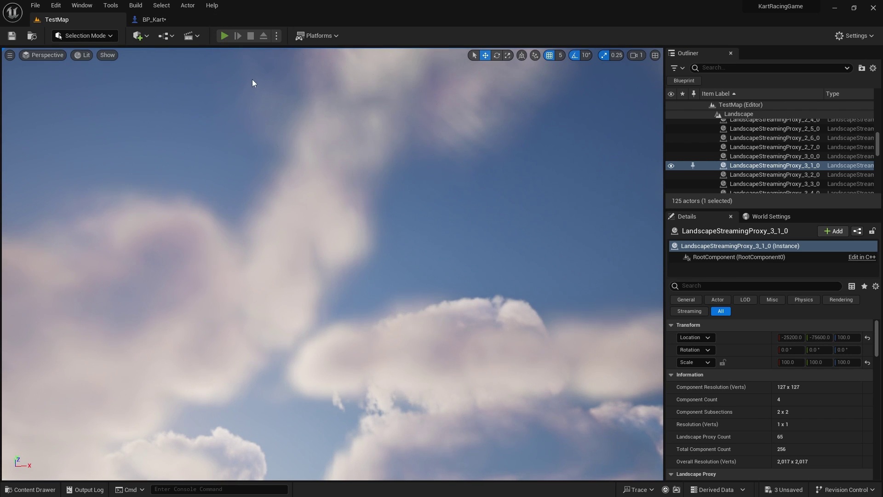
pyautogui.hotkey('alt', 'p')
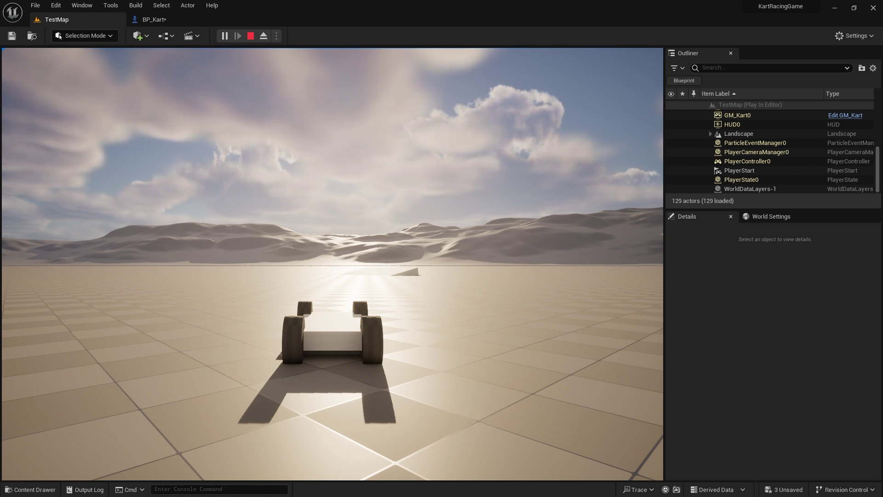
pyautogui.press('Escape')
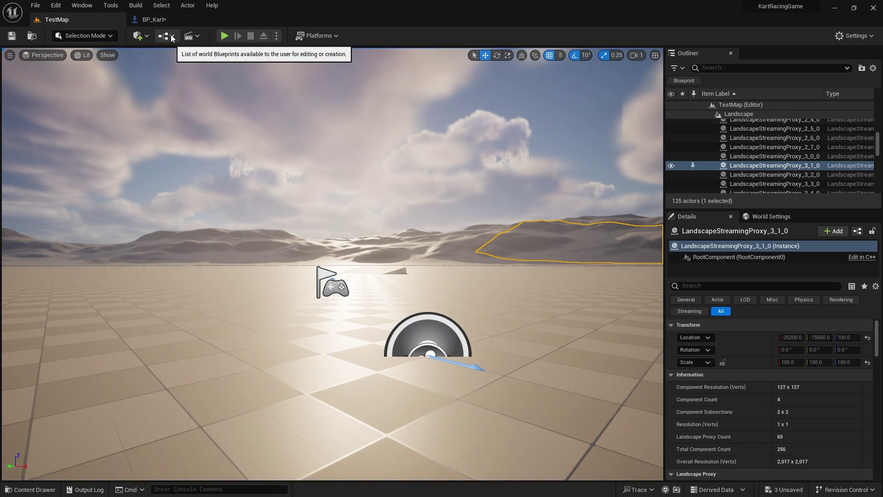
pyautogui.click(156, 19)
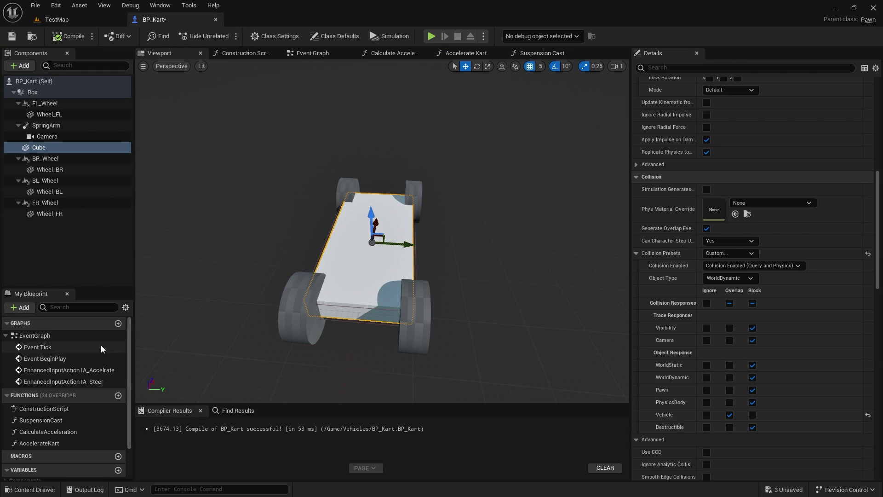
# - Open SuspensionCast and pan across Break Hit Result, Add Force at Location and Accelerate Kart nodes
pyautogui.click(53, 420)
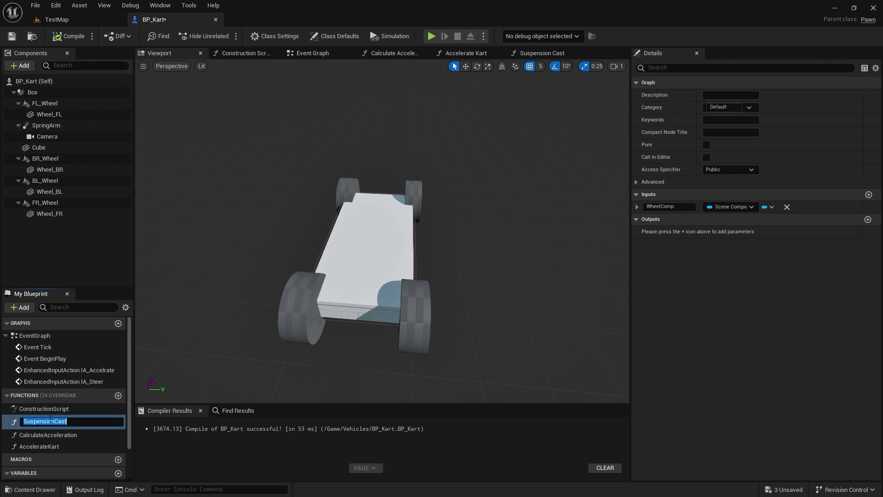
pyautogui.doubleClick(35, 423)
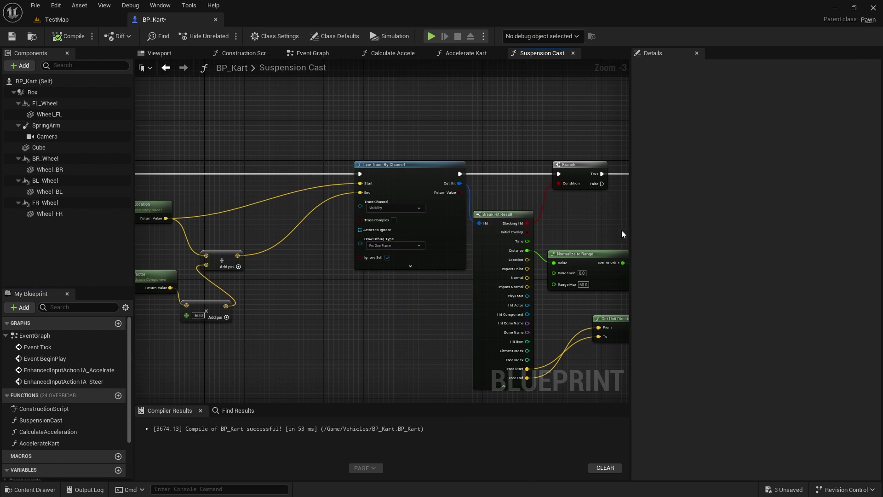
pyautogui.moveTo(287, 210); pyautogui.dragTo(239, 220, button='right')
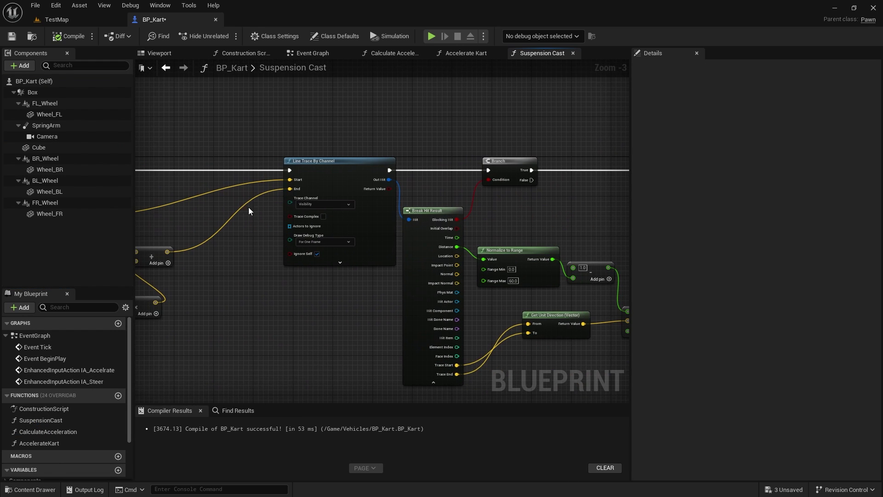
pyautogui.moveTo(537, 227); pyautogui.dragTo(328, 183, button='right')
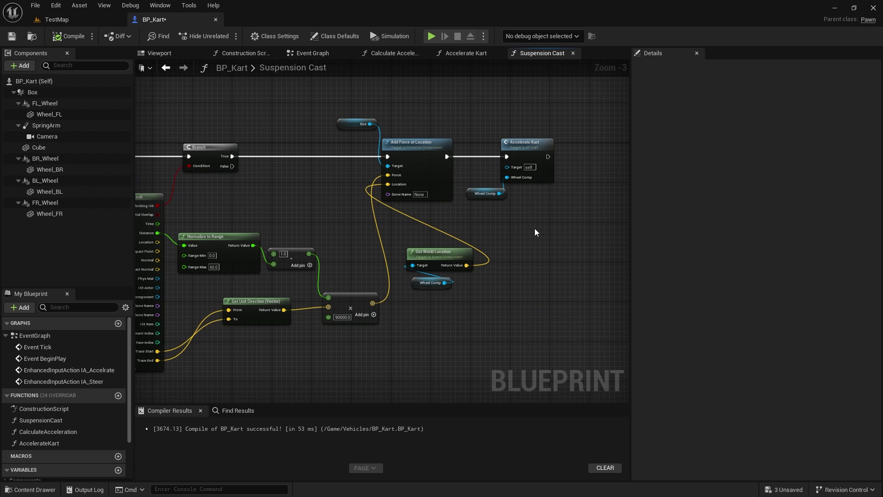
pyautogui.moveTo(534, 228); pyautogui.dragTo(411, 203, button='right')
pyautogui.scroll(3, 416, 205)
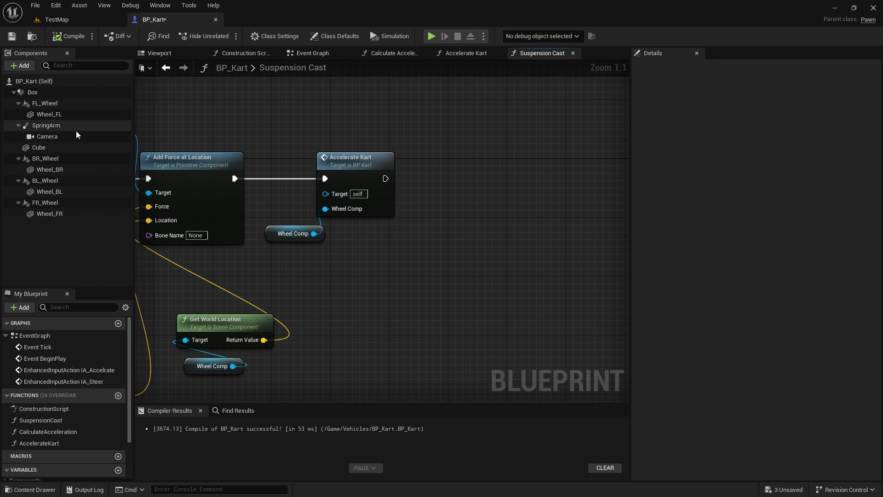